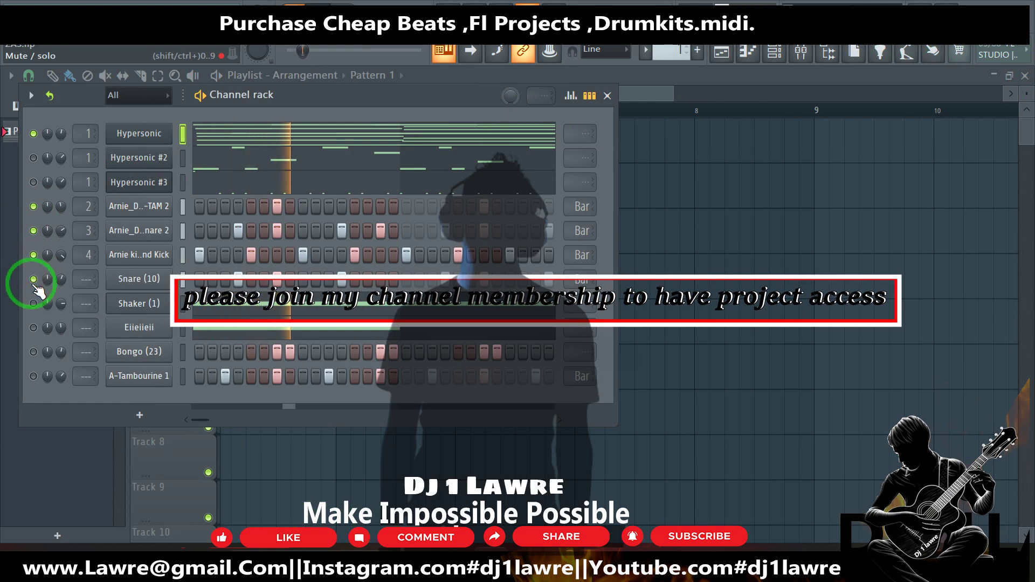
Step: Unmute the Shaker (1), Eiieiieii, Bongo (23), A-Tambourine 1, Hypersonic #3 and Hypersonic #2 channels in the channel rack
click(33, 303)
click(33, 328)
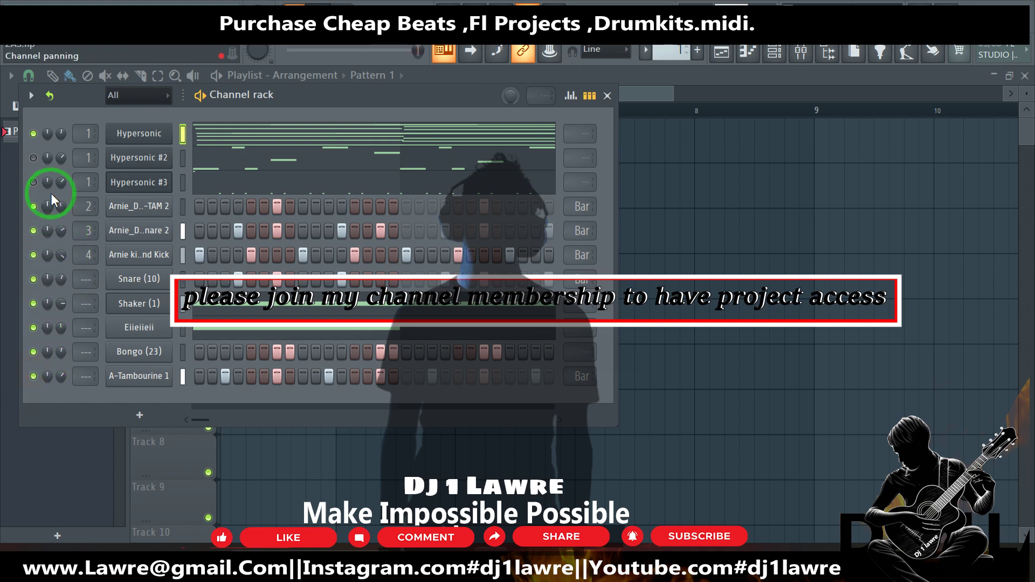
click(33, 181)
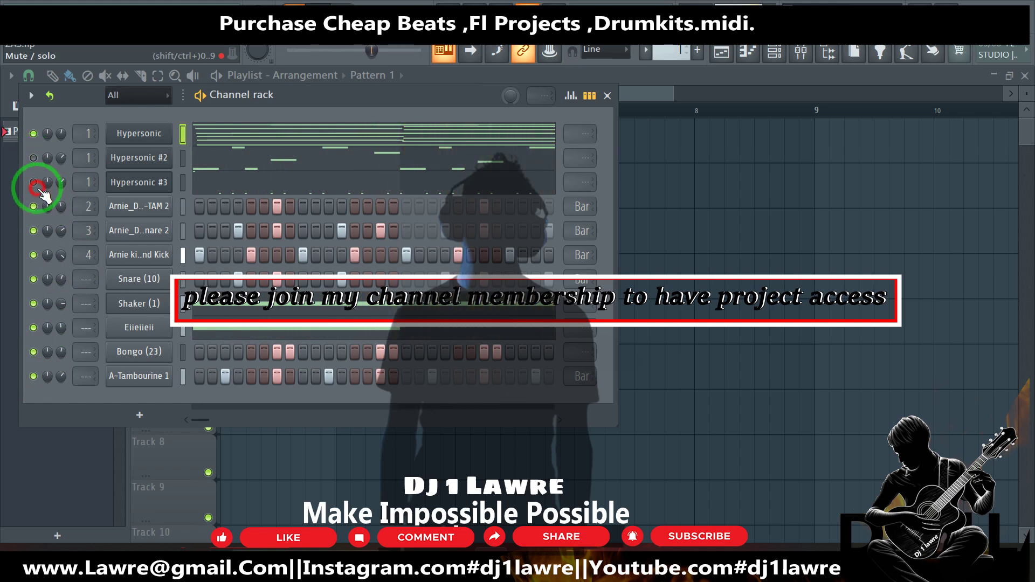
click(34, 158)
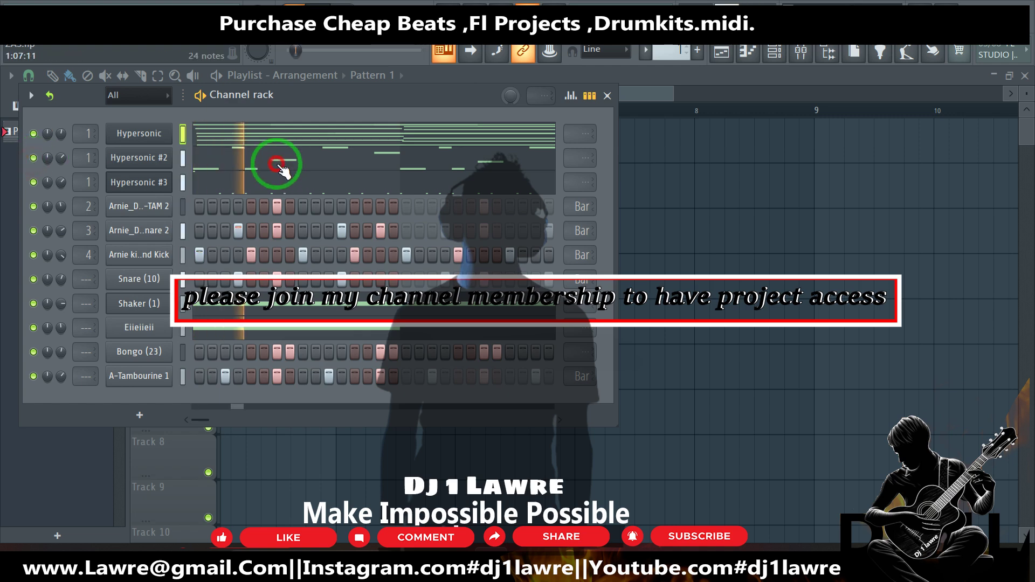
Step: Inspect the notes of the Hypersonic #2 channel in the piano roll
click(272, 163)
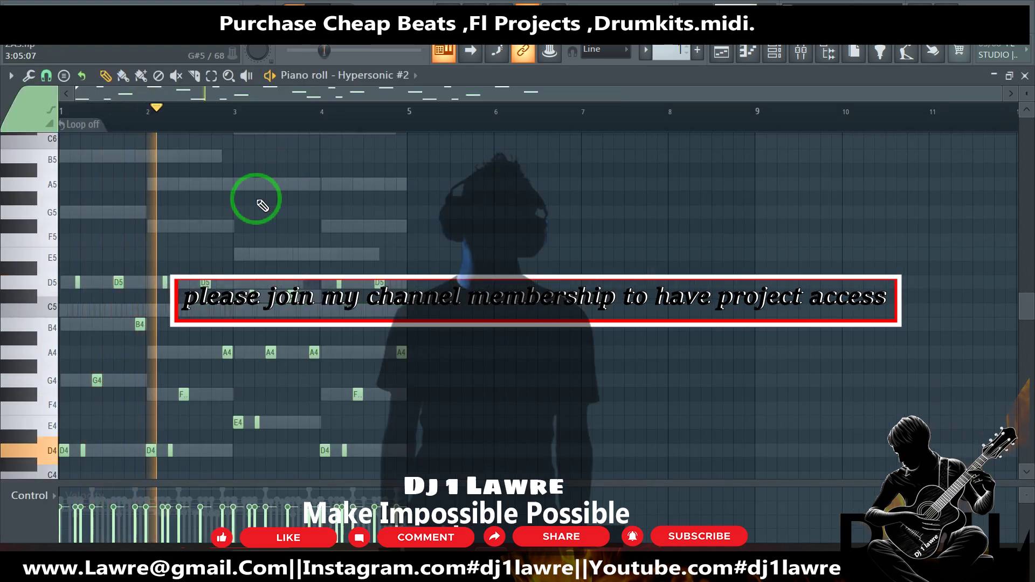
scroll(262, 205, down, 3)
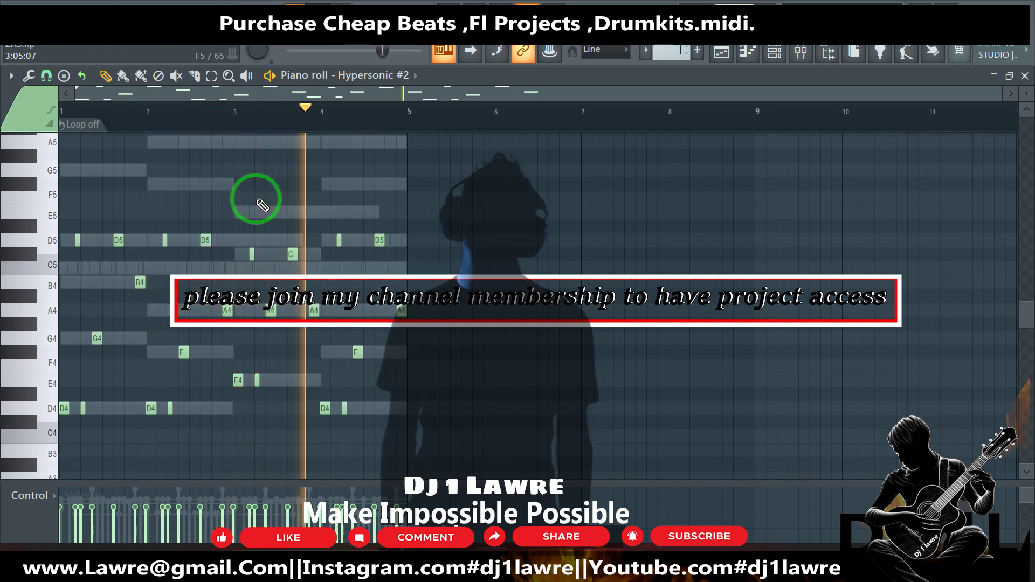
click(752, 52)
Step: Split Pattern 1 by channel in the playlist so every instrument gets its own pattern
click(779, 56)
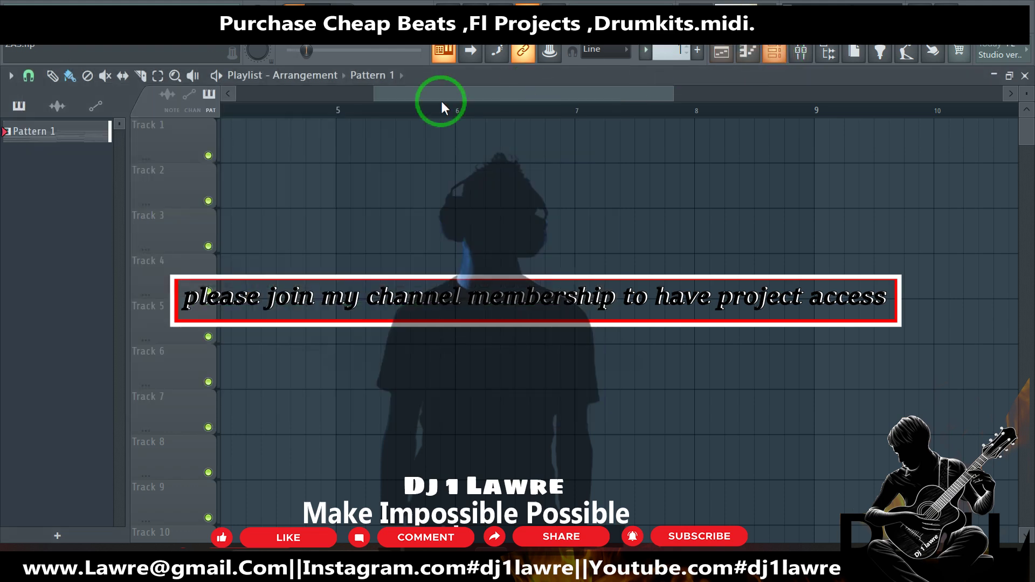
right_click(58, 140)
click(108, 371)
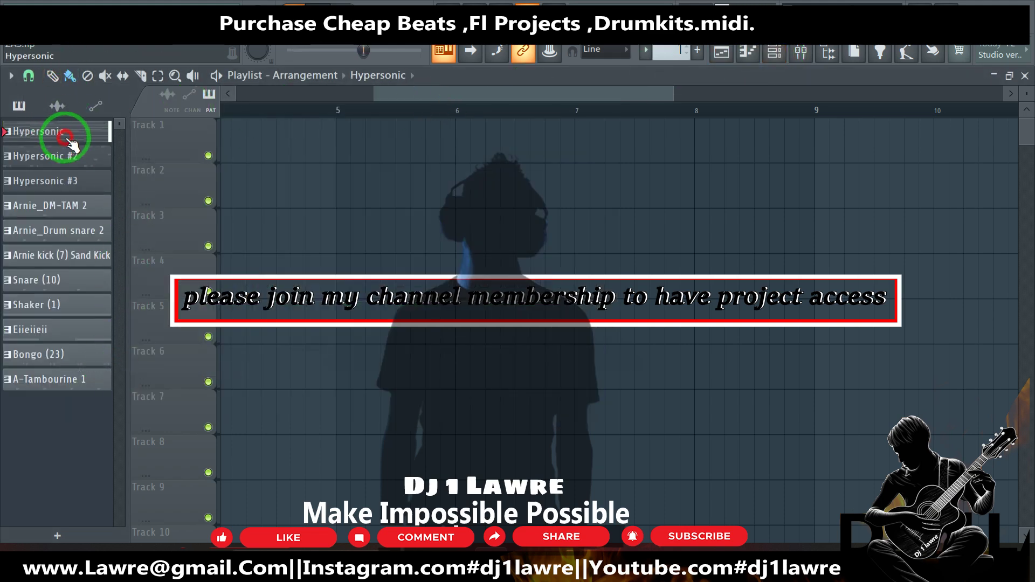
Step: Place the Hypersonic pattern at bar 1 on the first playlist track and play back the arrangement
drag(153, 144, 164, 142)
scroll(372, 152, down, 2)
click(289, 24)
scroll(370, 176, down, 2)
key(space)
Step: Place Hypersonic #2 and Hypersonic #3 at bar 5 on Tracks 2 and 3, and Arnie_DM-TAM 2 at bar 3 on Track 4
drag(351, 141, 354, 186)
drag(85, 189, 354, 235)
drag(83, 205, 292, 270)
Step: Select all percussion patterns from Arnie_DM-TAM 2 to A-Tambourine 1 and place them on separate tracks at bar 5
click(88, 231)
click(85, 255)
click(85, 280)
click(86, 305)
click(82, 328)
click(78, 354)
drag(83, 379, 171, 329)
drag(235, 355, 372, 344)
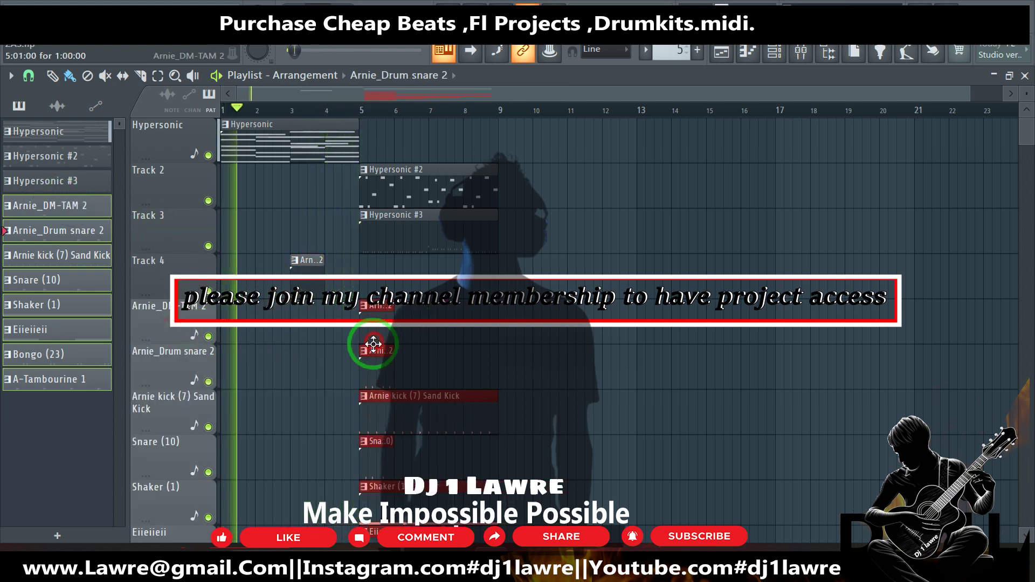
Step: Add an Arnie_DM-TAM 2 clip at bar 4 on Track 4 and copy the Eiieiieii, Bongo (23) and A-Tambourine 1 clips to bar 2
click(296, 276)
click(330, 271)
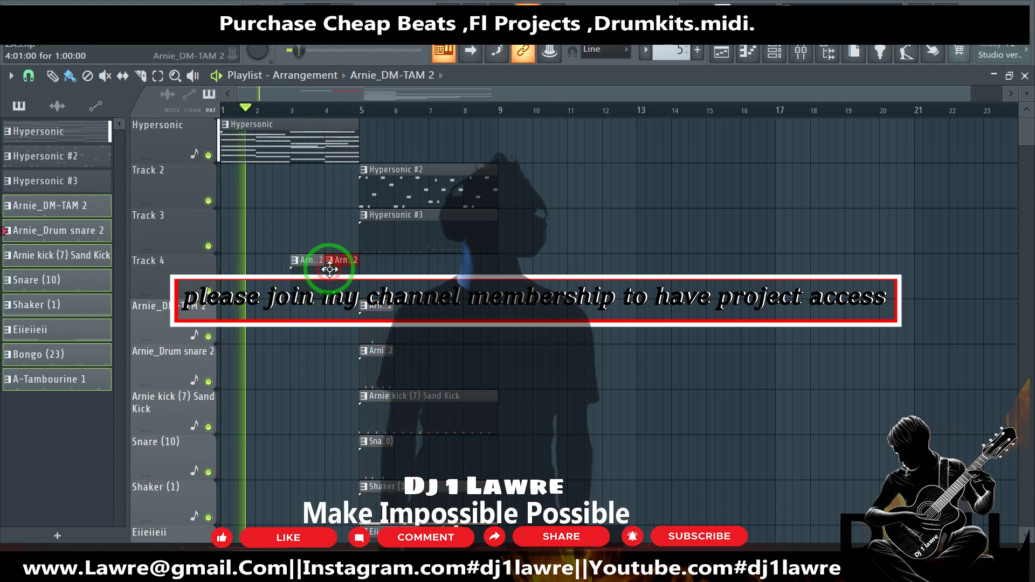
scroll(339, 259, down, 6)
scroll(378, 292, up, 1)
drag(426, 335, 377, 395)
drag(388, 349, 297, 344)
scroll(370, 356, up, 3)
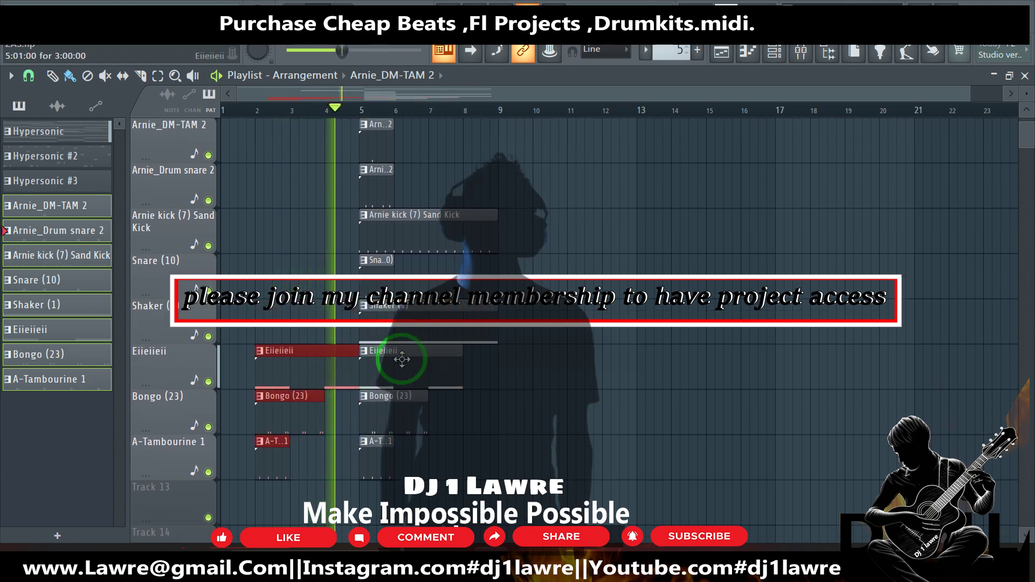
scroll(463, 332, up, 2)
Step: Duplicate the Hypersonic clip to bar 5 and move the Hypersonic #3 clip on Track 3 to bar 9
key(space)
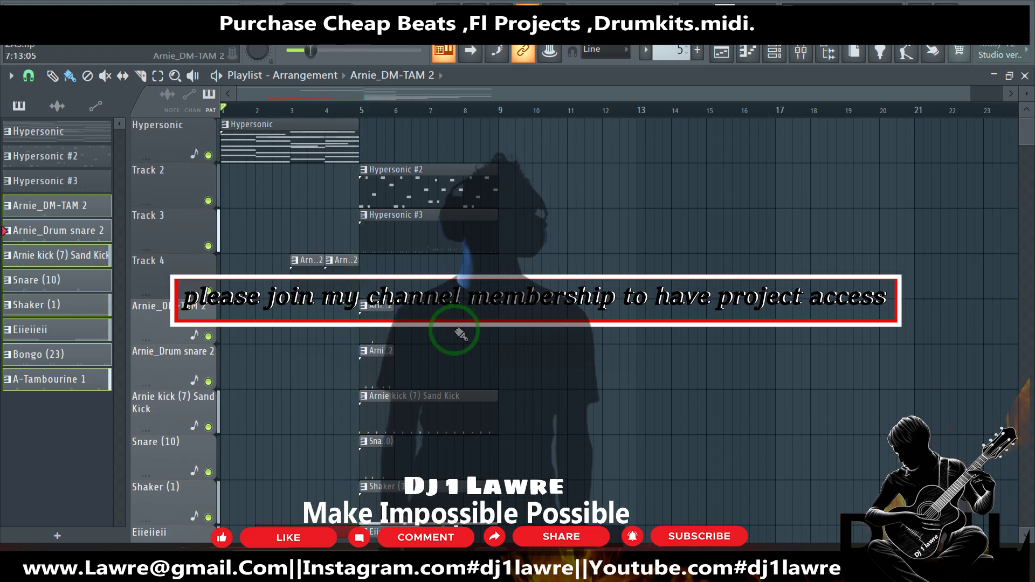
click(358, 145)
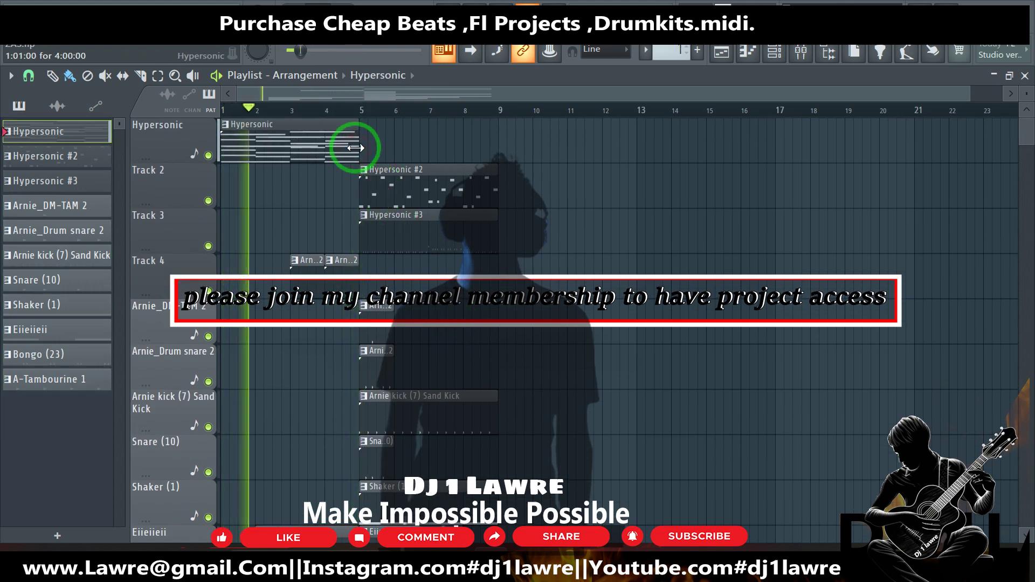
key(ctrl+b)
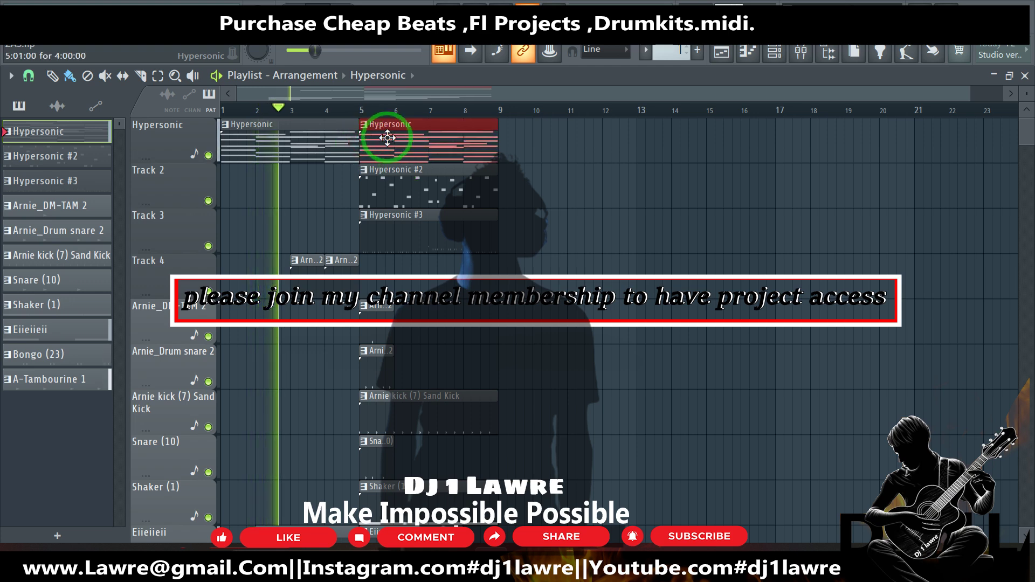
click(359, 112)
click(370, 192)
drag(412, 242, 548, 244)
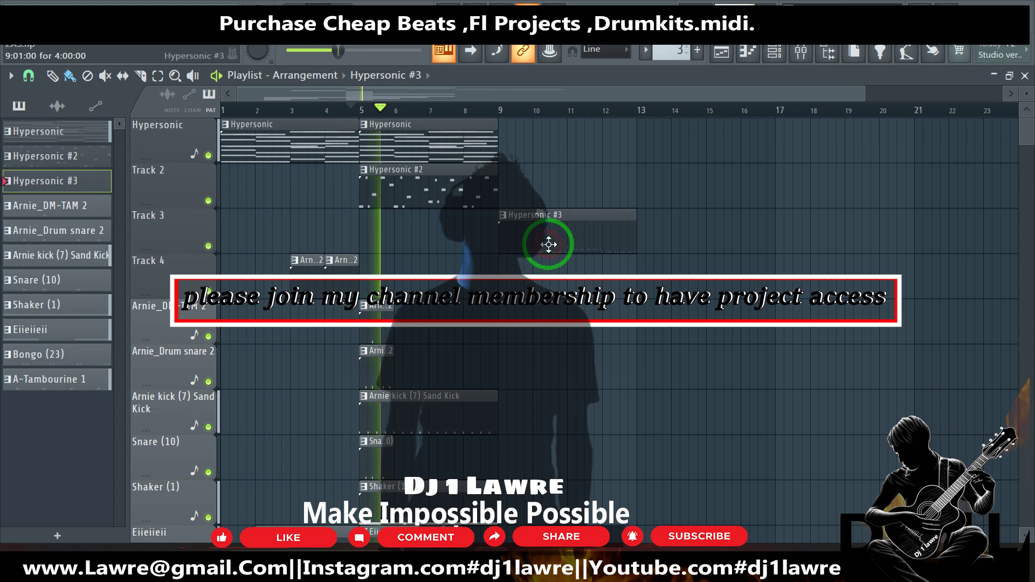
Step: Repeat the Arnie_DM-TAM 2, Arnie_Drum snare 2, Snare (10), Bongo (23) and A-Tambourine 1 clips through bar 8
scroll(486, 329, down, 4)
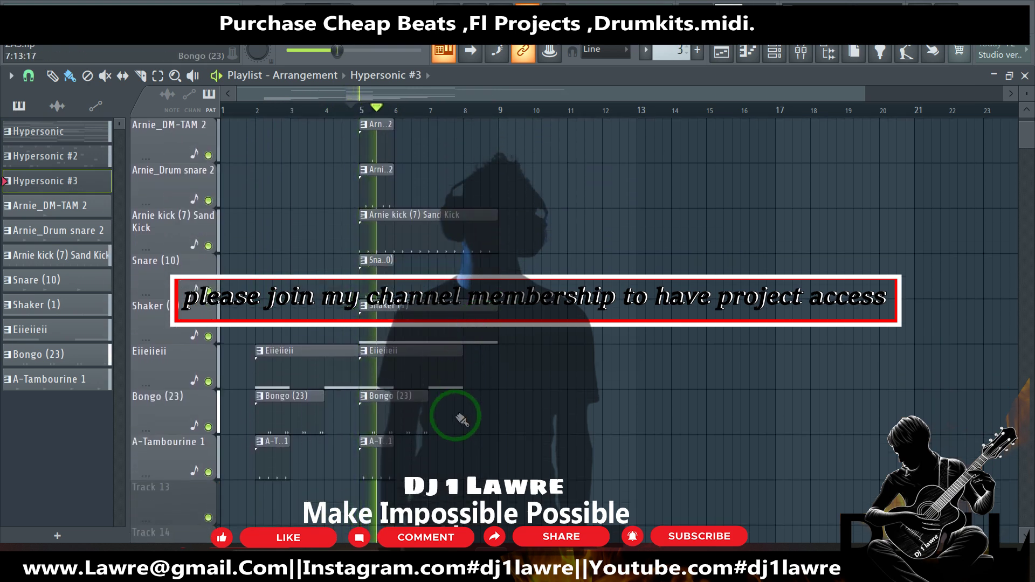
scroll(451, 347, up, 3)
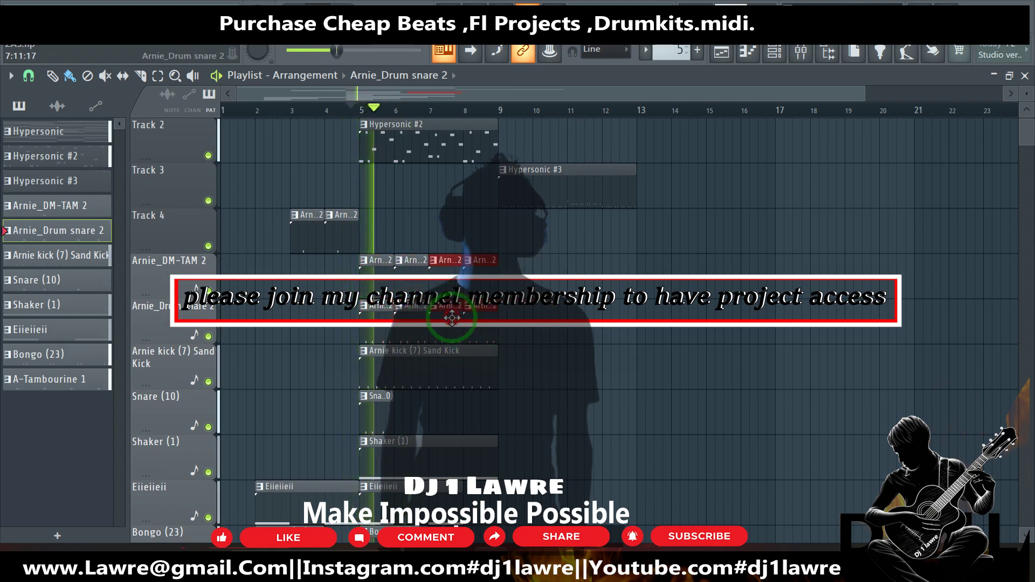
scroll(451, 318, down, 2)
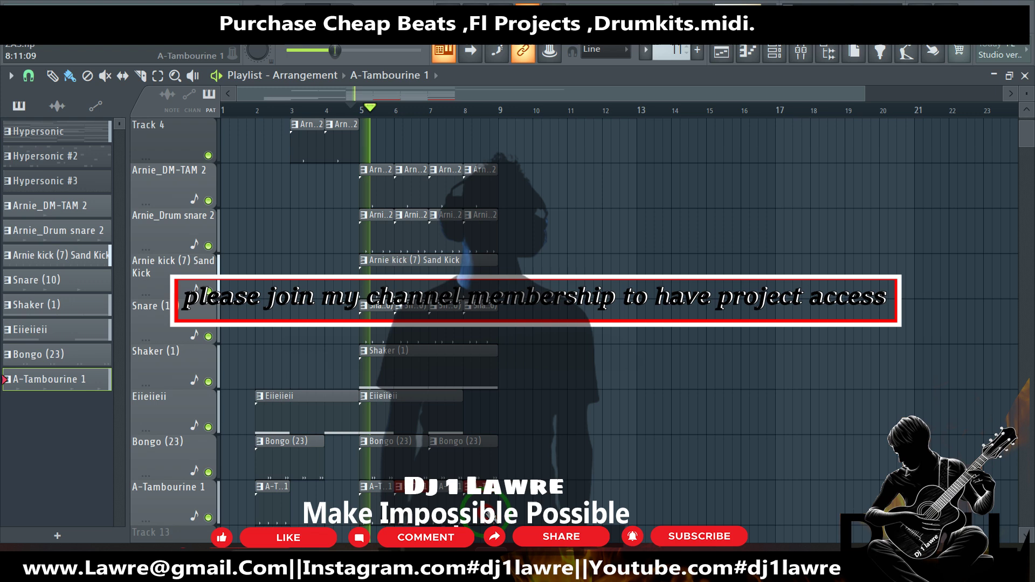
Step: Duplicate the percussion clips of bars 5 to 8 together with the Hypersonic and Hypersonic #2 clips to bar 9
drag(521, 518, 367, 259)
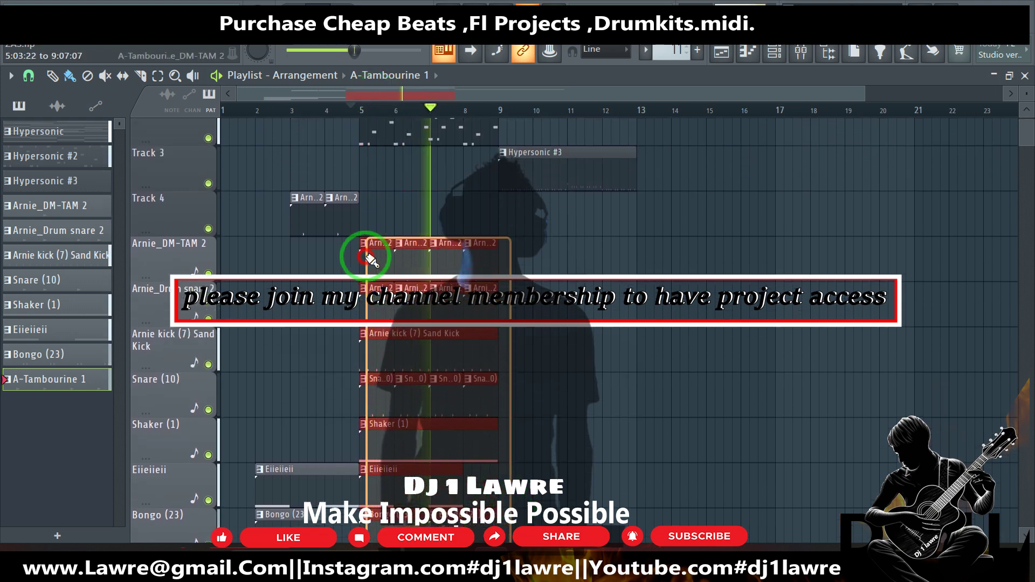
key(ctrl+b)
scroll(508, 267, up, 2)
drag(494, 208, 408, 121)
drag(407, 183, 555, 192)
scroll(553, 222, down, 6)
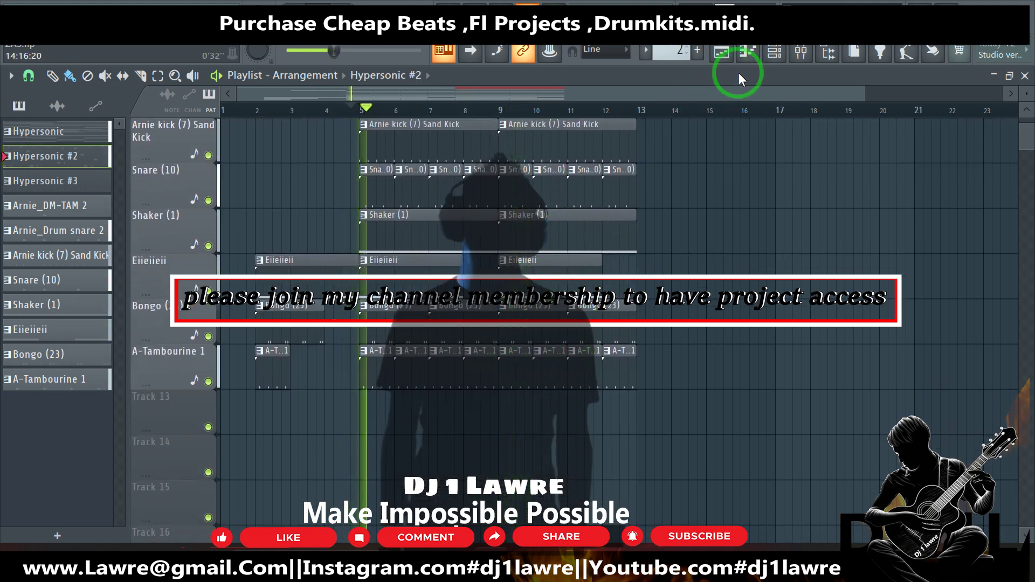
Step: Adjust the volume of the Snare (10) channel in the channel rack
click(774, 51)
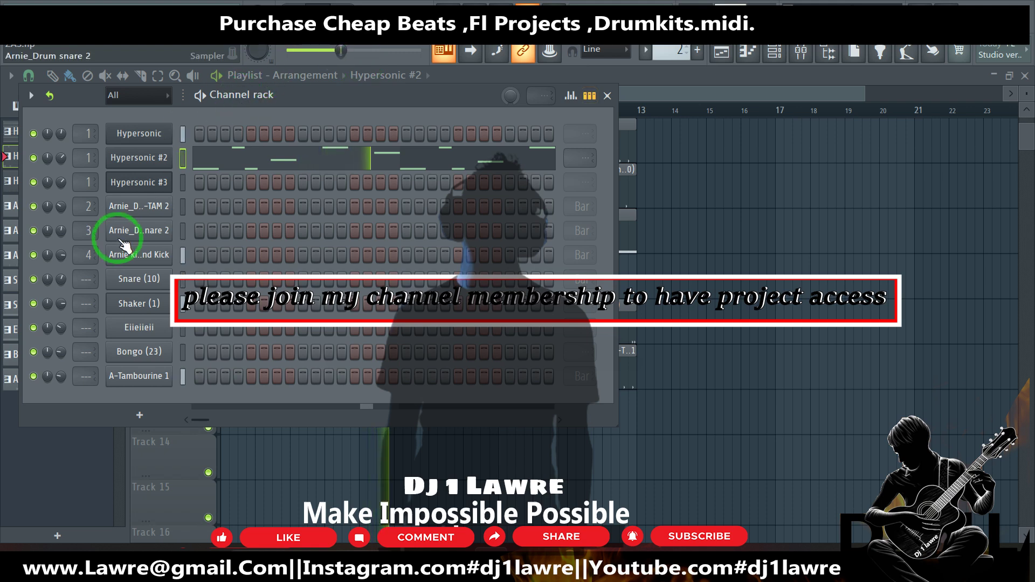
mouse_move(61, 279)
mouse_down()
mouse_move(63, 258)
mouse_move(66, 280)
mouse_up()
click(66, 279)
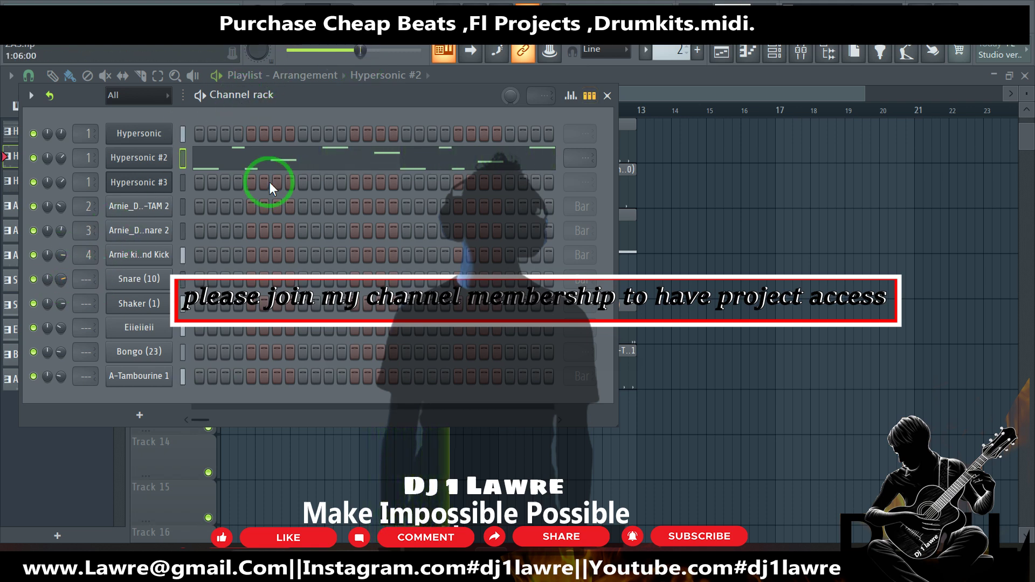
click(775, 53)
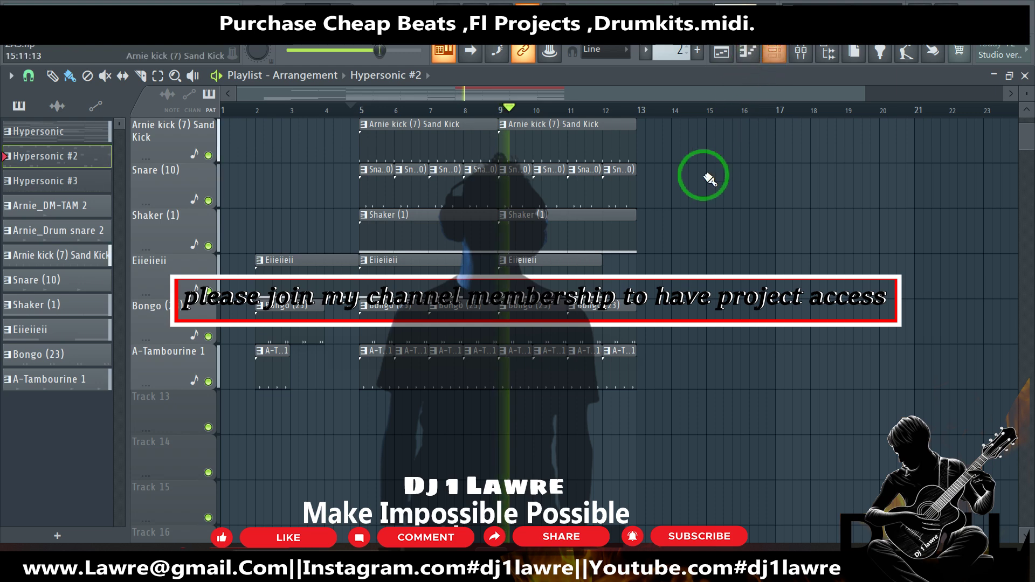
Step: Copy all clips of bars 9 to 12 to bars 13 and 17
drag(662, 393, 513, 75)
drag(555, 229, 820, 220)
scroll(642, 263, down, 3)
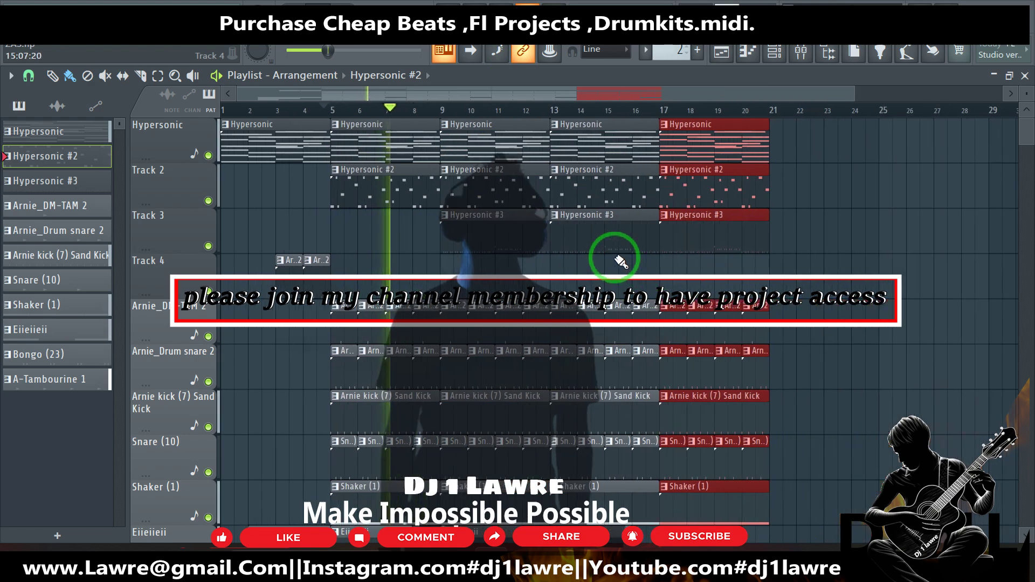
Step: Select all clips from bar 9 to bar 20 and duplicate them to start at bar 21
scroll(619, 261, down, 3)
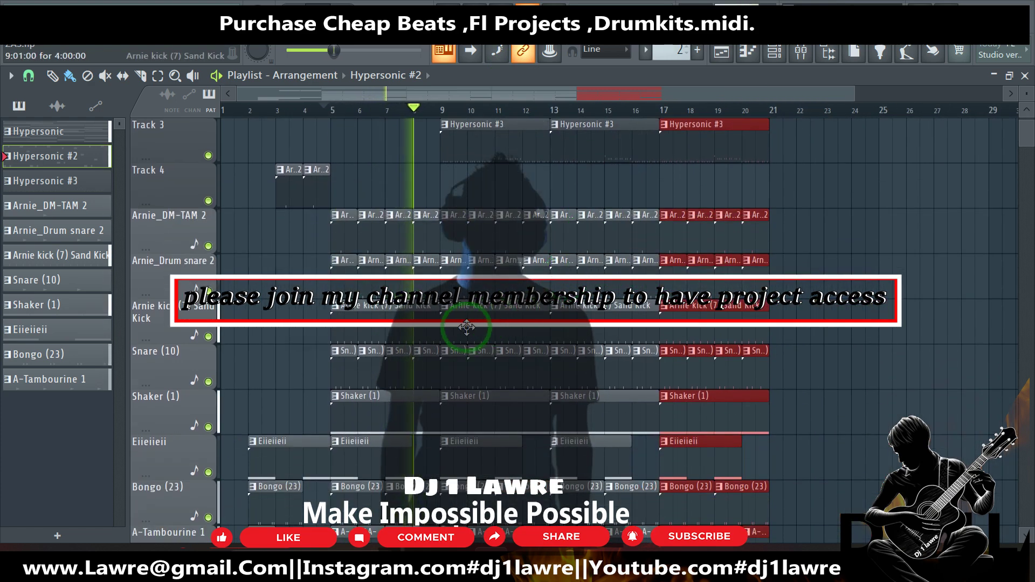
scroll(474, 189, up, 3)
drag(462, 121, 828, 534)
scroll(566, 412, down, 3)
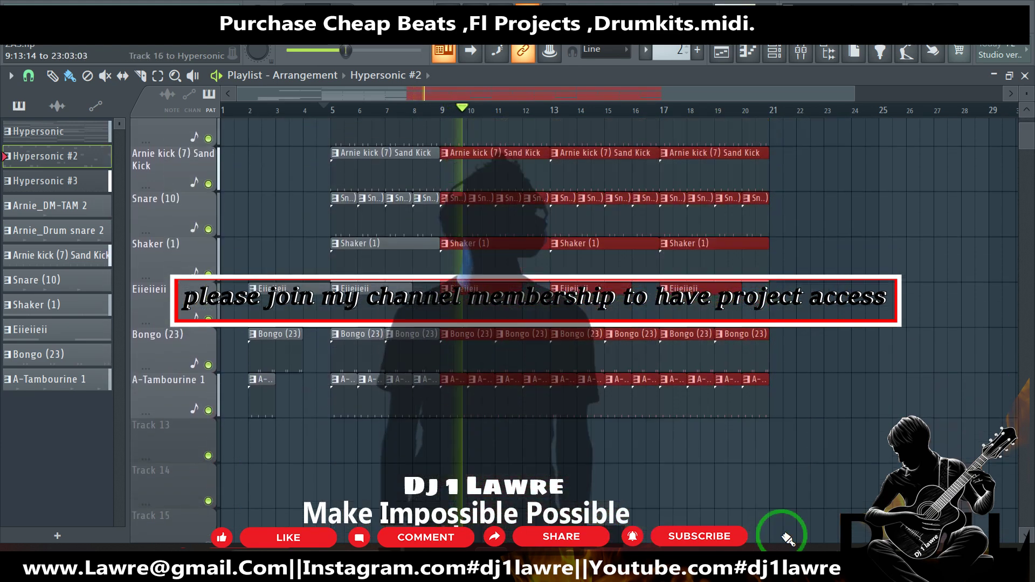
key(ctrl+b)
Step: Delete the Hypersonic #3 clips at bars 21, 25 and 29 on Track 3
drag(838, 411, 786, 405)
scroll(772, 401, down, 3)
scroll(762, 398, up, 4)
scroll(767, 399, up, 1)
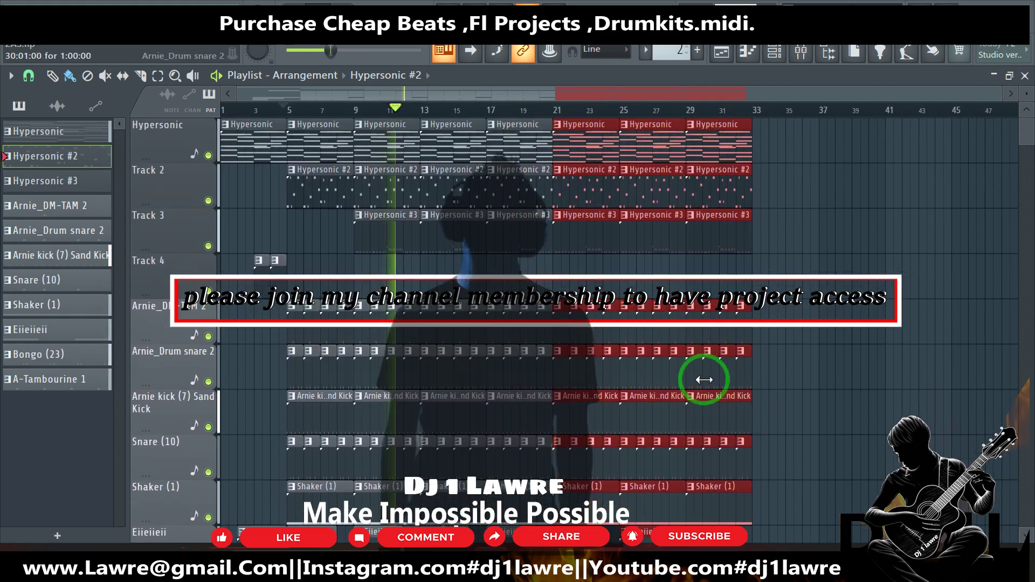
right_click(580, 238)
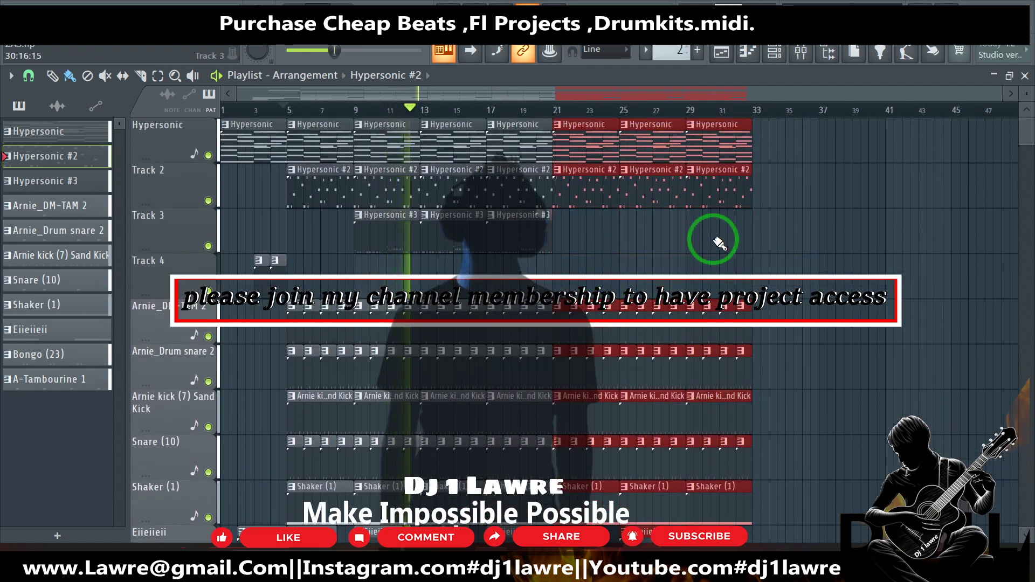
Step: Select all clips from bar 5 to bar 32 and copy them to start at bar 33
scroll(655, 246, down, 4)
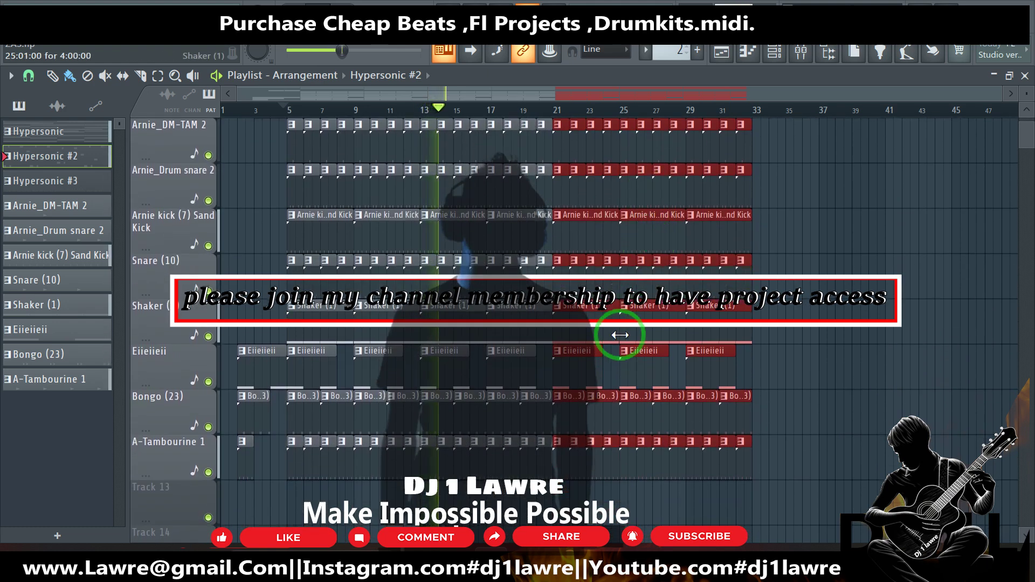
scroll(620, 335, up, 4)
scroll(624, 323, down, 5)
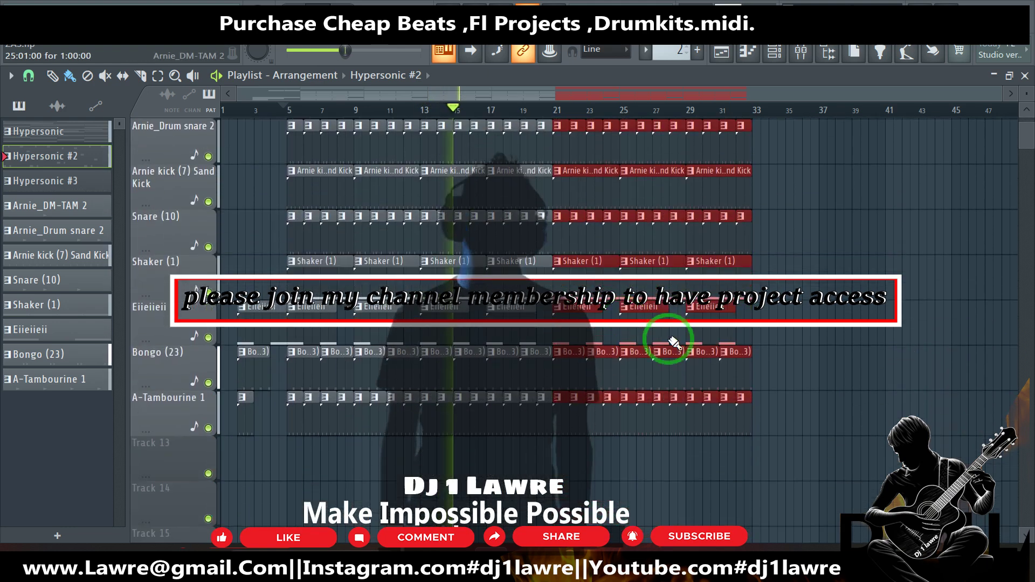
drag(769, 477, 296, 64)
drag(306, 154, 775, 162)
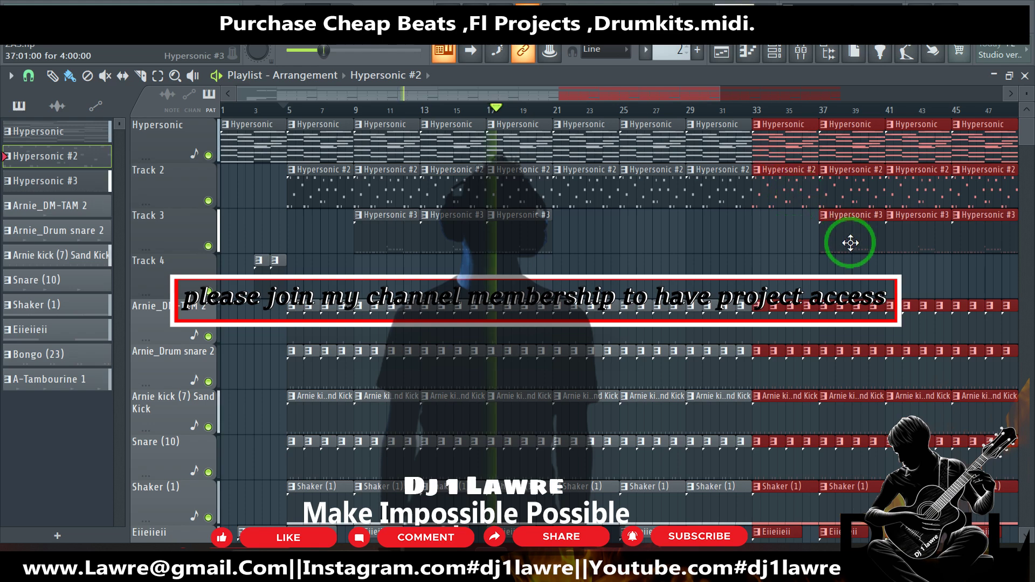
Step: Add Hypersonic #3 clips at bars 33 and 49 on Track 3 and delete the Hypersonic #2 clips at bars 49 and 57
click(758, 237)
scroll(735, 232, down, 2)
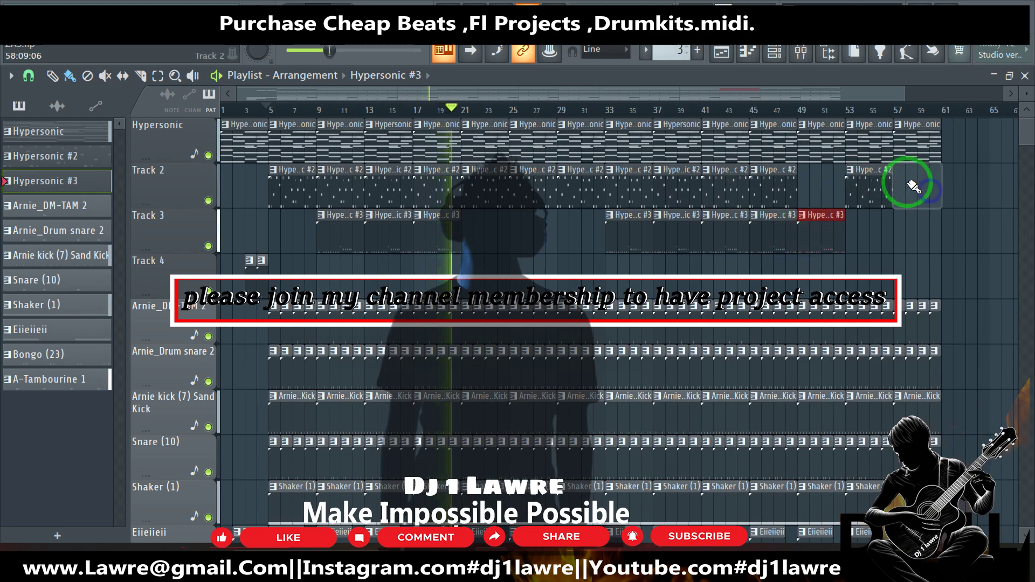
scroll(915, 232, down, 10)
Step: Select all clips from bar 33 to bar 60 and copy them to start at bar 61
drag(958, 343, 607, 3)
drag(609, 184, 901, 188)
scroll(895, 194, down, 3)
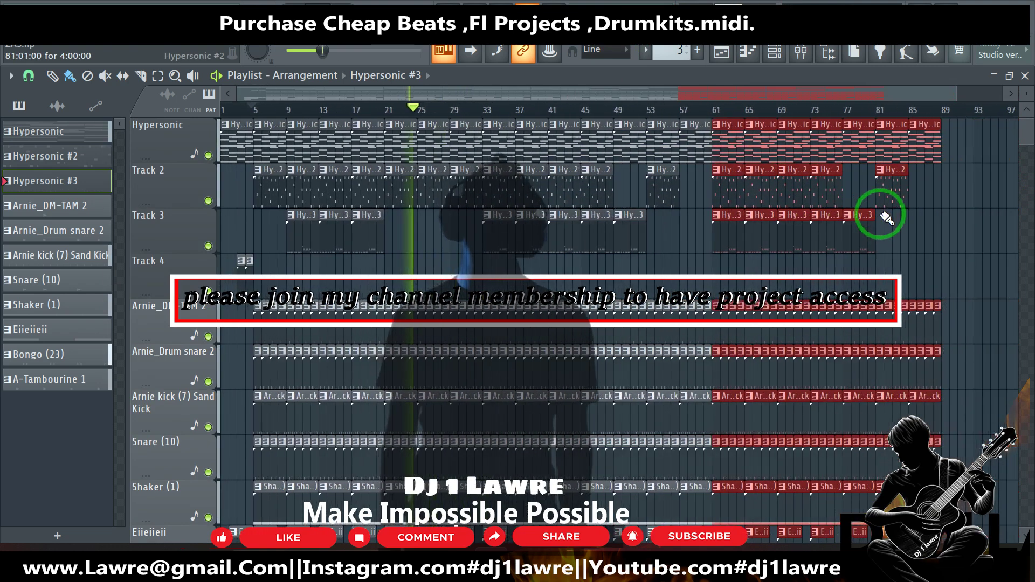
Step: Delete the Hypersonic #3 clip at bar 77 and copy the bar 73 Hypersonic #2 and Hypersonic #3 clips to bar 81
right_click(864, 228)
drag(843, 197, 821, 233)
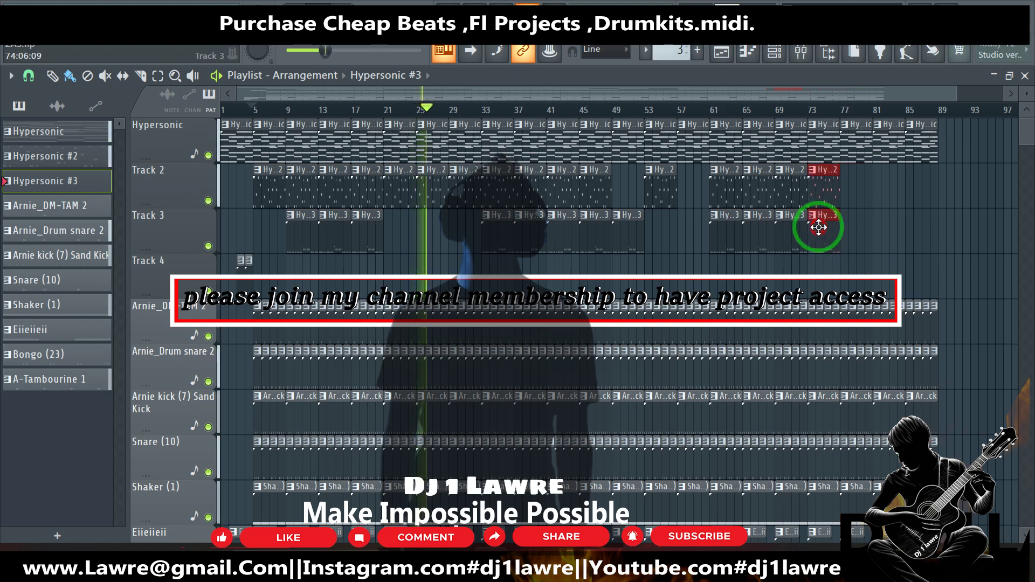
drag(822, 227, 897, 235)
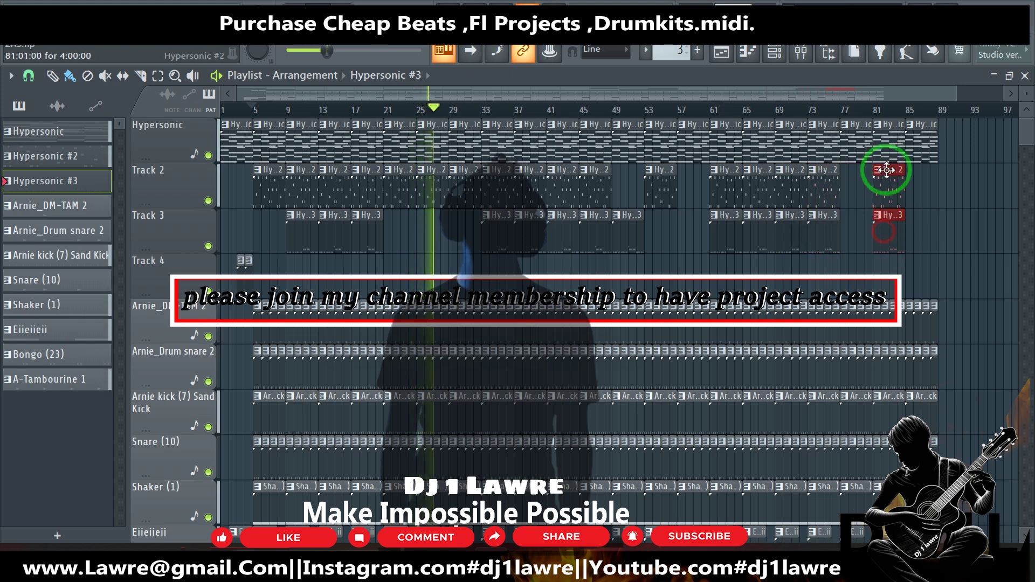
Step: Delete the Hypersonic clip at bar 81 and copy the Hypersonic #2 and Hypersonic #3 clips to bar 85
click(894, 218)
drag(909, 220, 928, 220)
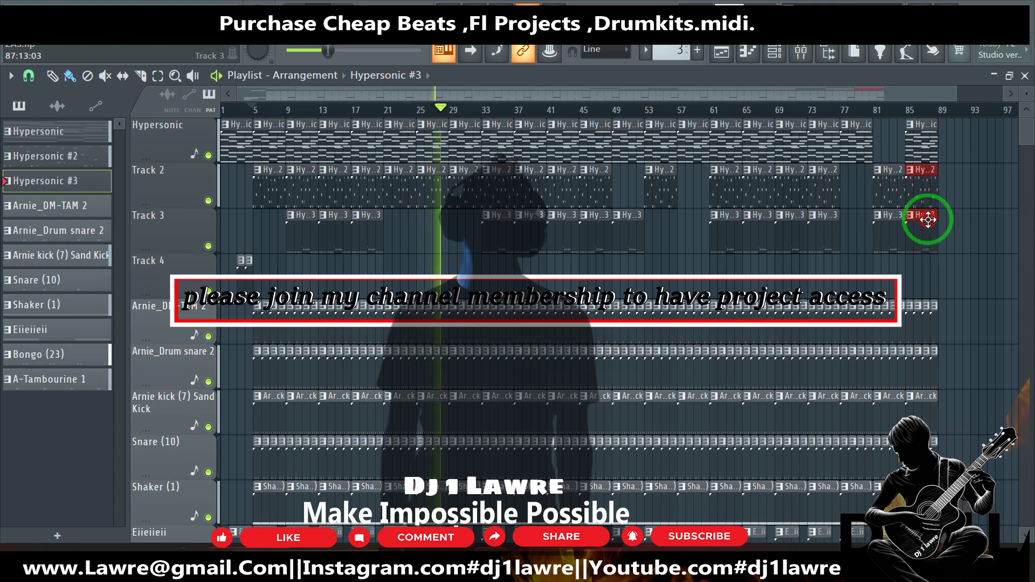
Step: Show the sample browser beside the playlist and collapse the SIMBA AFRO BEAT KIT folder
scroll(915, 218, down, 1)
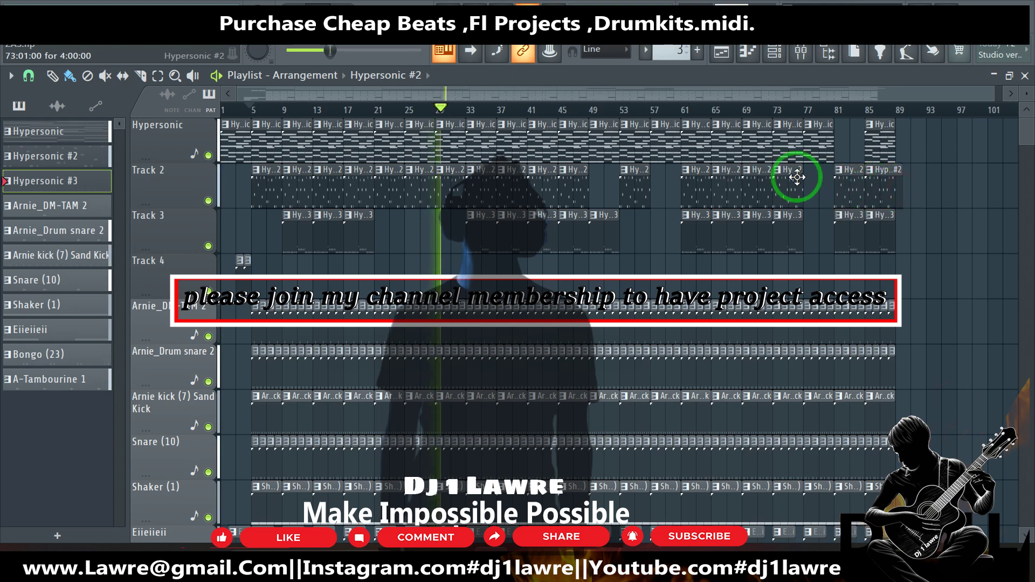
click(829, 53)
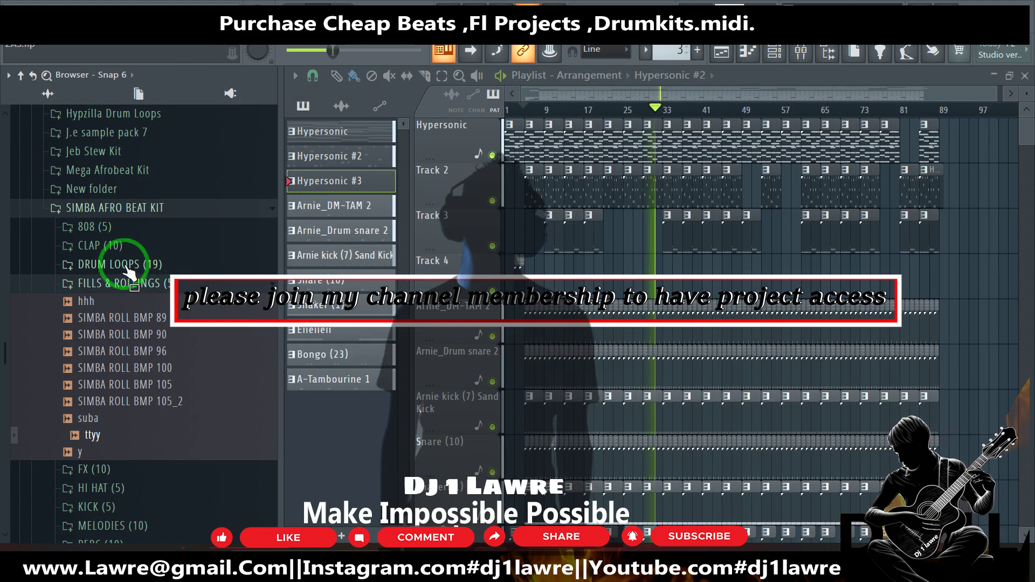
click(111, 209)
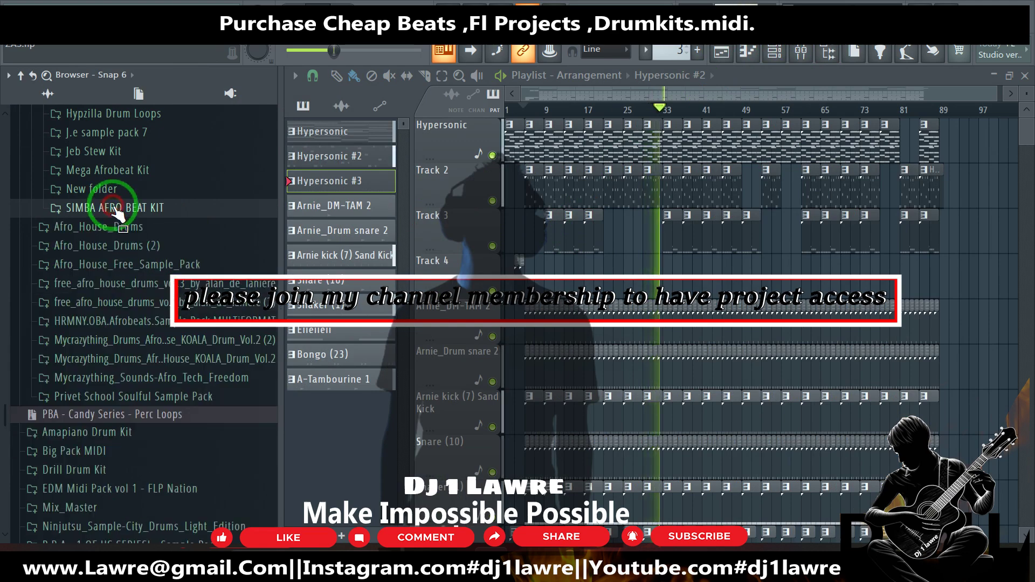
scroll(128, 250, up, 2)
click(139, 198)
click(139, 198)
Step: Find the Producer Kit folder in the sample browser and expand it
scroll(154, 372, down, 2)
scroll(151, 367, down, 2)
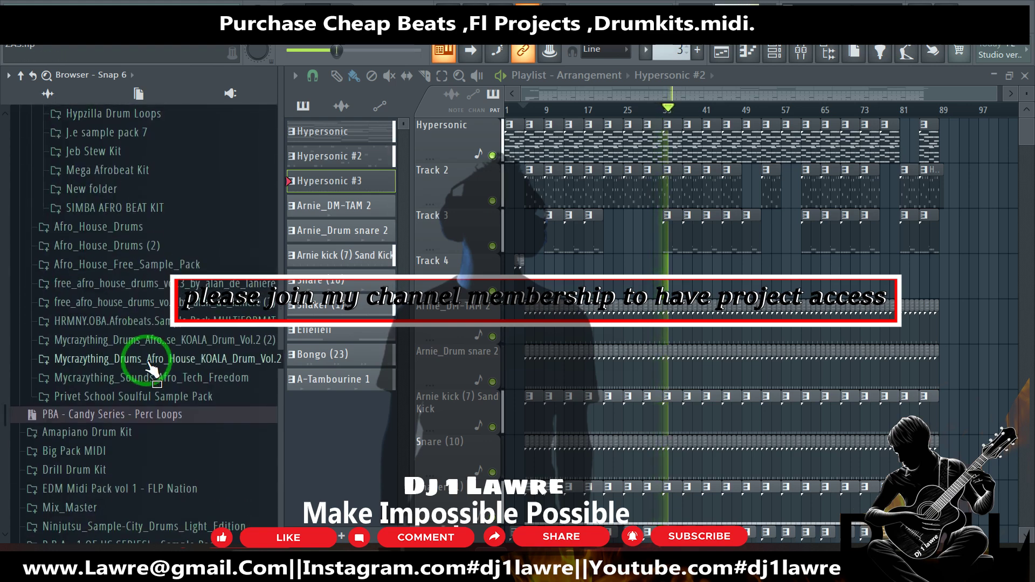
scroll(144, 393, down, 6)
scroll(110, 447, down, 5)
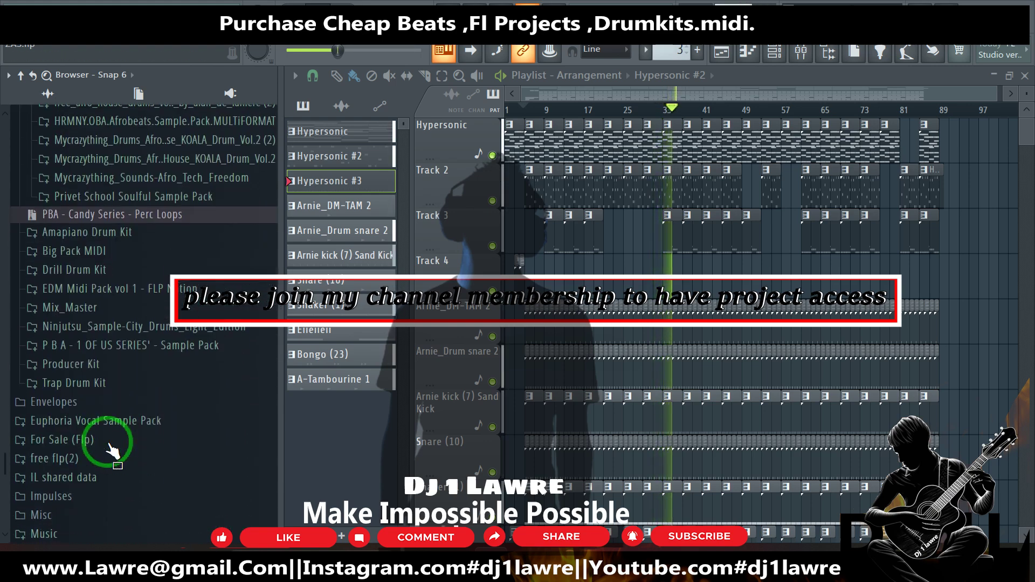
click(76, 373)
scroll(81, 388, up, 8)
click(83, 397)
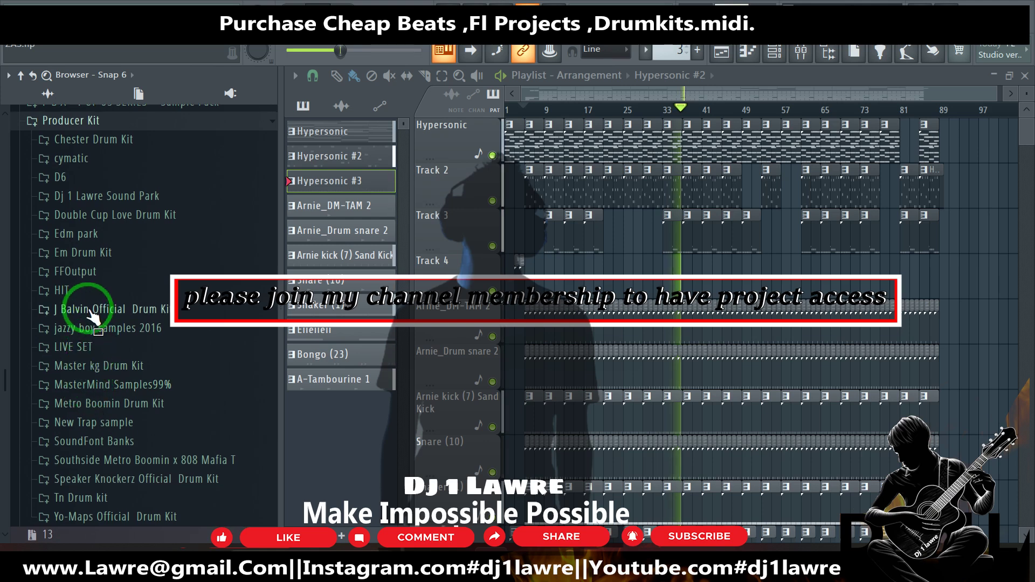
Step: Expand the Dj 1 Lawre Sound Park folder inside Producer Kit and its CYMBAL subfolder
scroll(88, 347, down, 2)
scroll(86, 346, up, 2)
scroll(85, 348, up, 3)
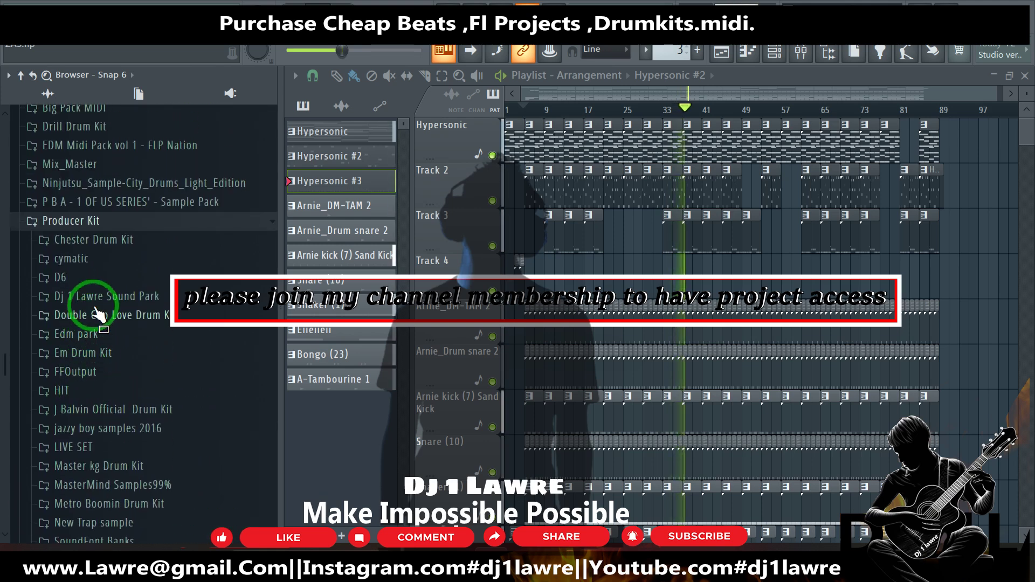
click(83, 297)
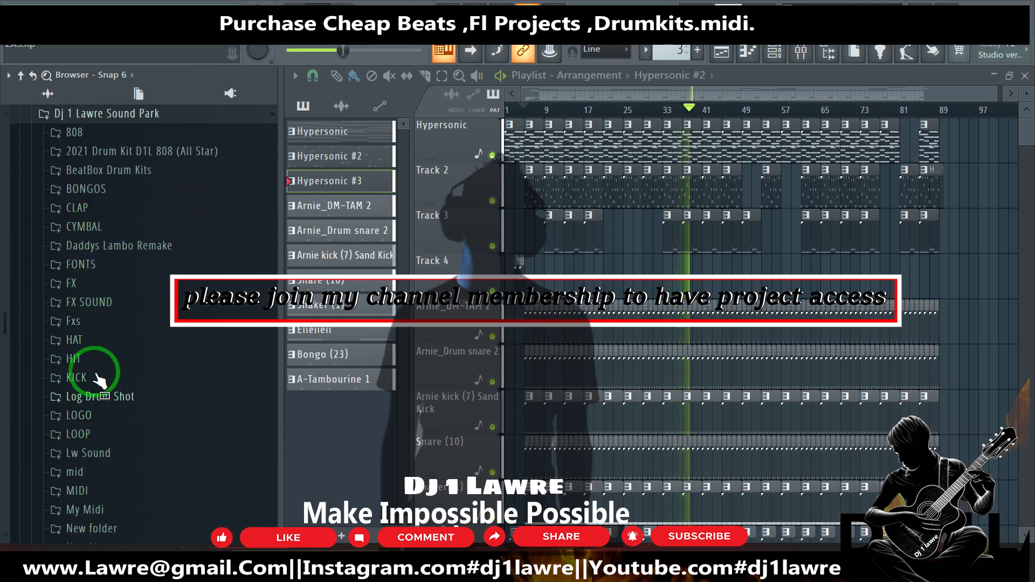
click(89, 227)
Step: Place the Baden cymbal sample at bar 49 on Track 4 and lower its channel volume slightly
drag(96, 246, 745, 270)
double_click(748, 285)
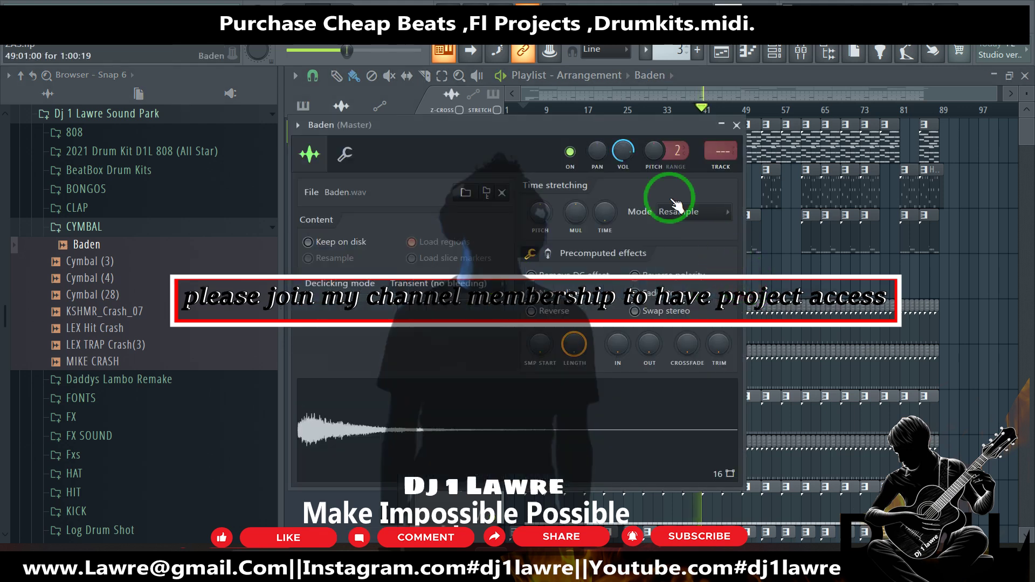
drag(614, 153, 612, 182)
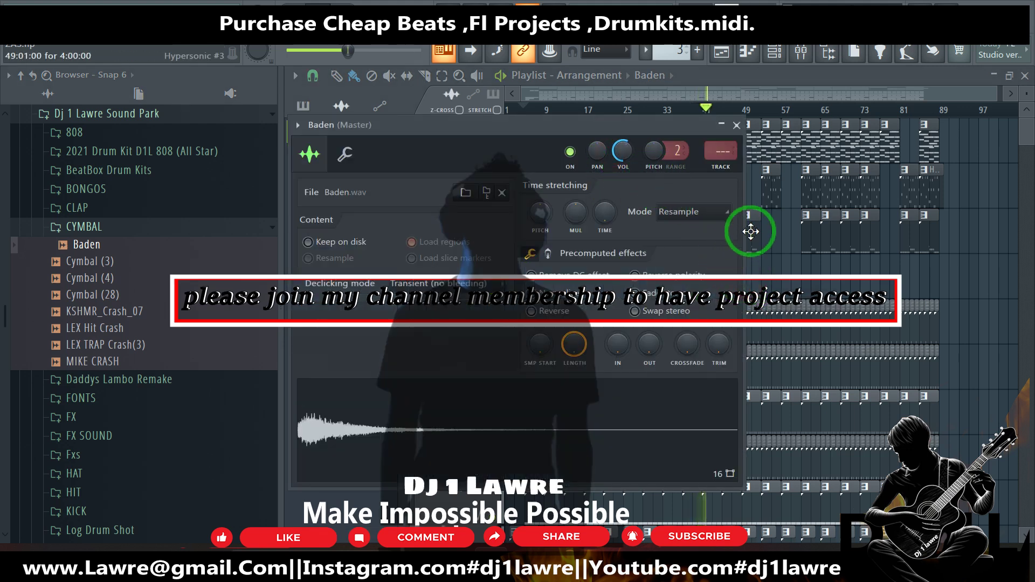
key(Escape)
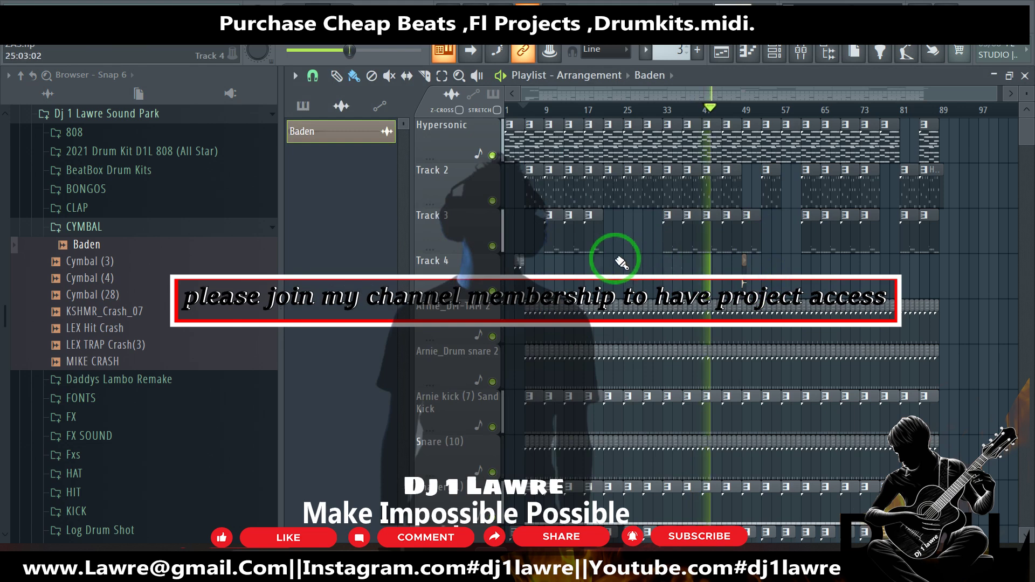
Step: Add Baden cymbal clips at bars 21, 33, 61 and 77 on Track 4 and at bar 5 on Track 3
click(600, 264)
drag(614, 267, 669, 265)
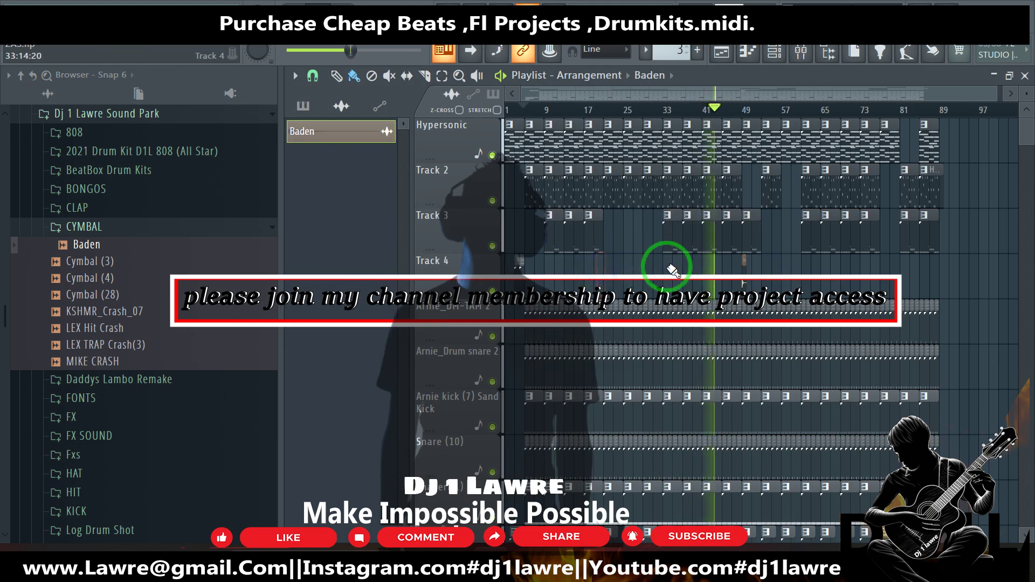
click(605, 262)
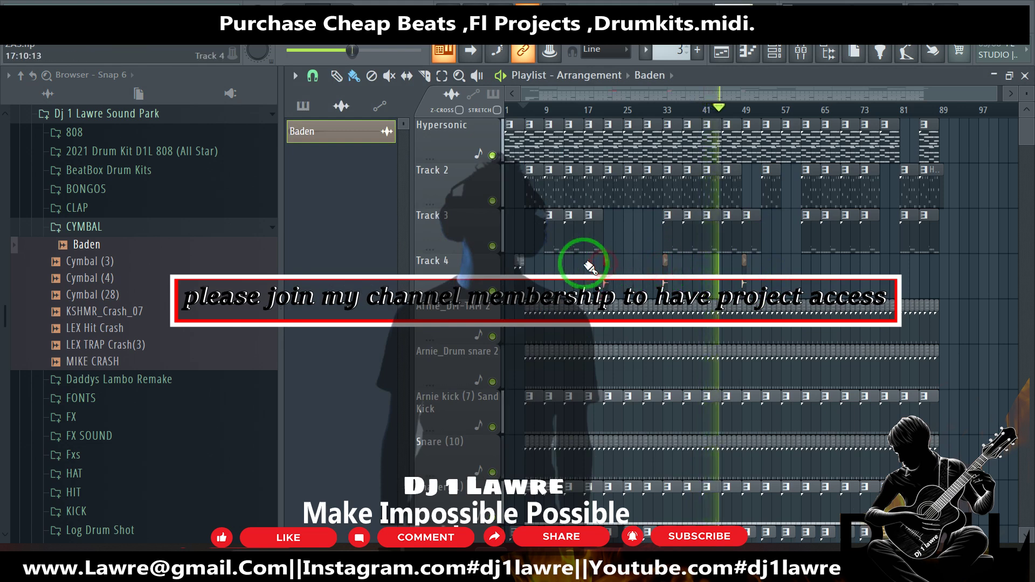
click(527, 235)
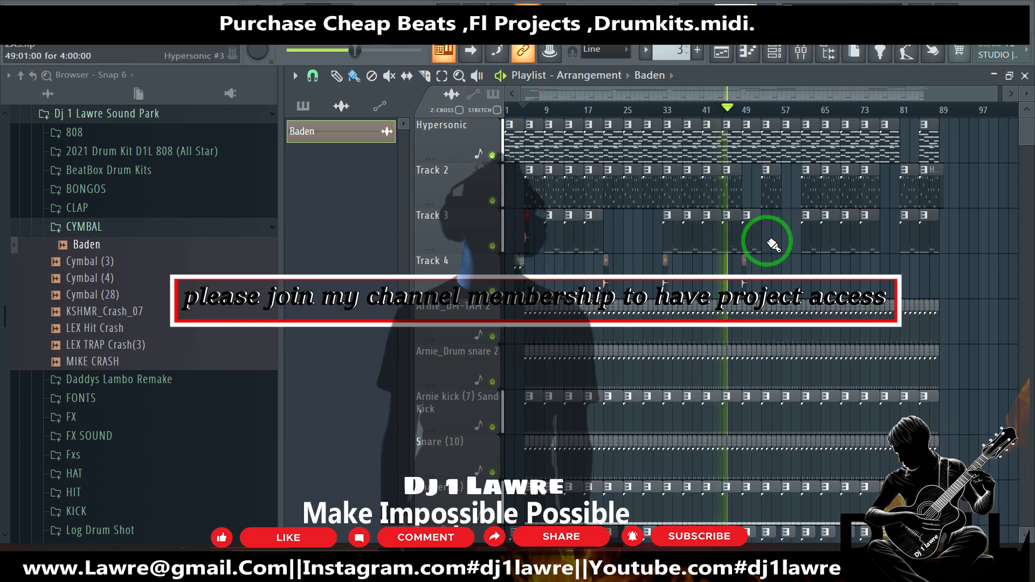
click(803, 264)
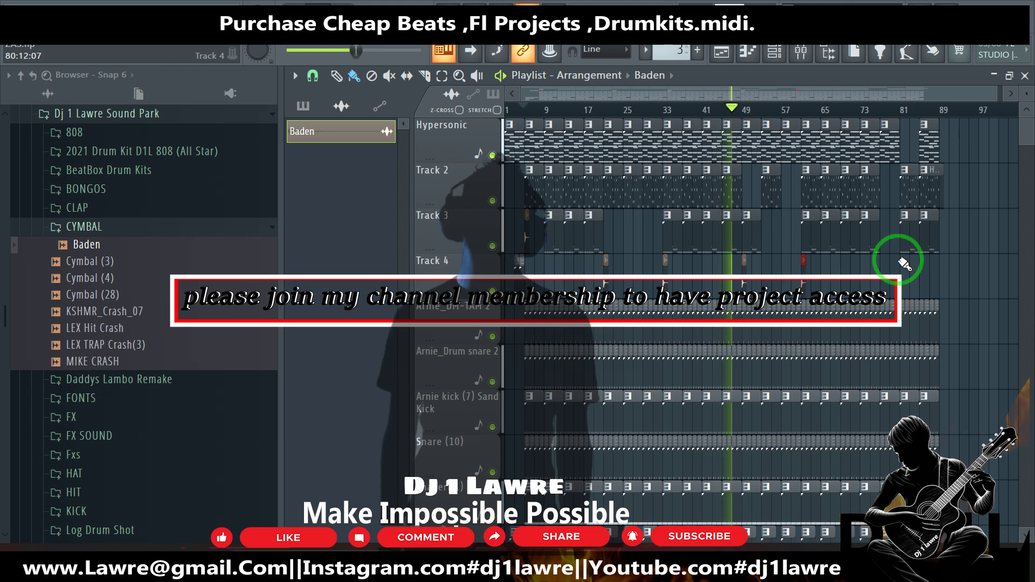
click(882, 262)
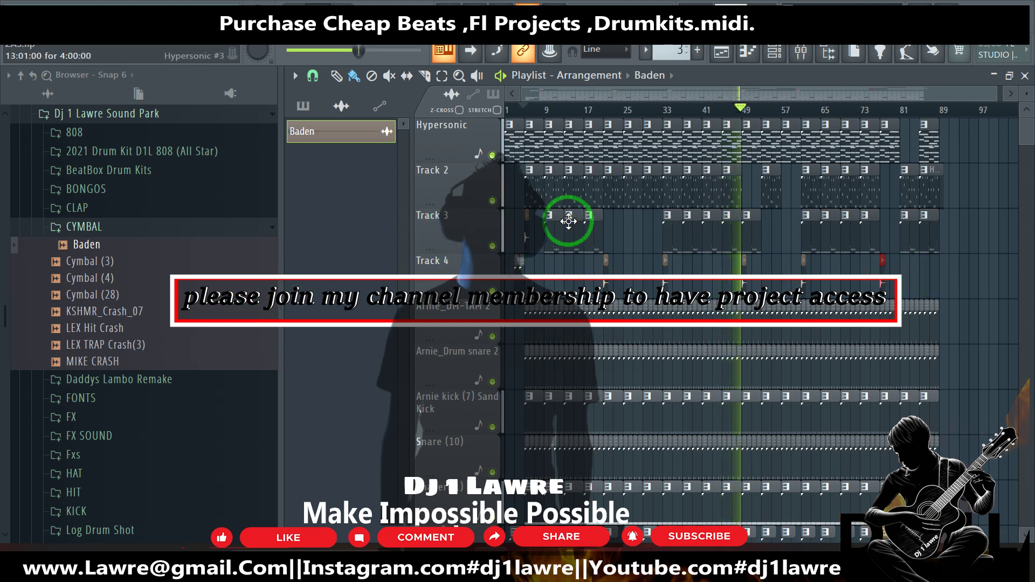
Step: Lower the Baden sample's channel volume further from its bar 61 clip and close the channel settings
scroll(801, 122, up, 6)
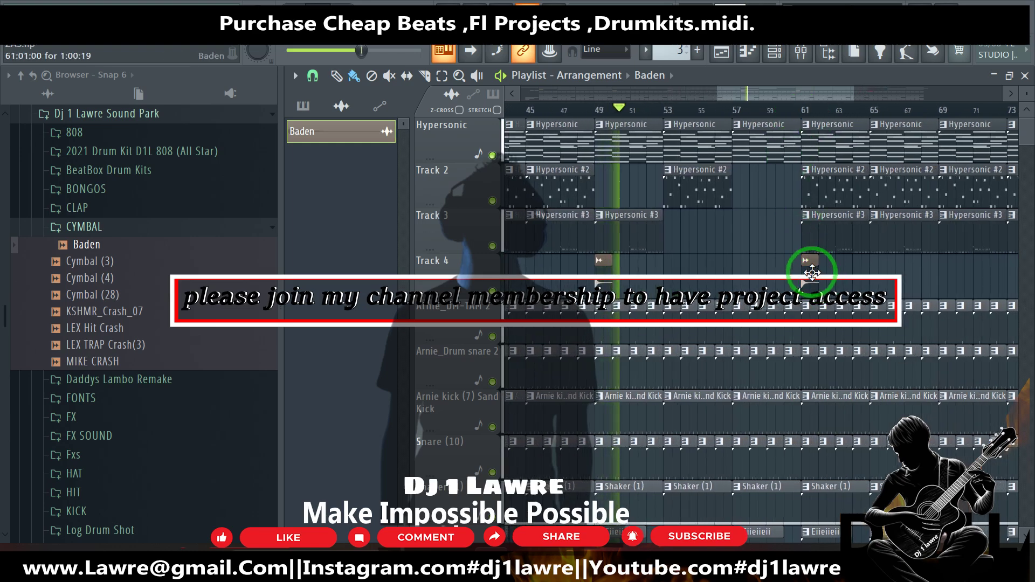
double_click(807, 267)
drag(626, 148, 622, 158)
right_click(786, 204)
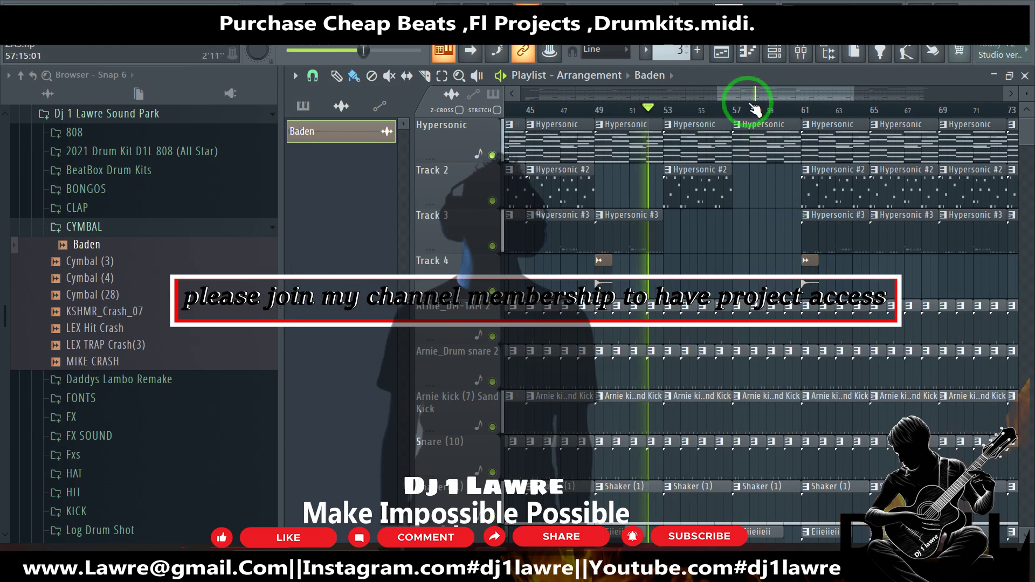
scroll(749, 108, down, 5)
scroll(747, 113, down, 4)
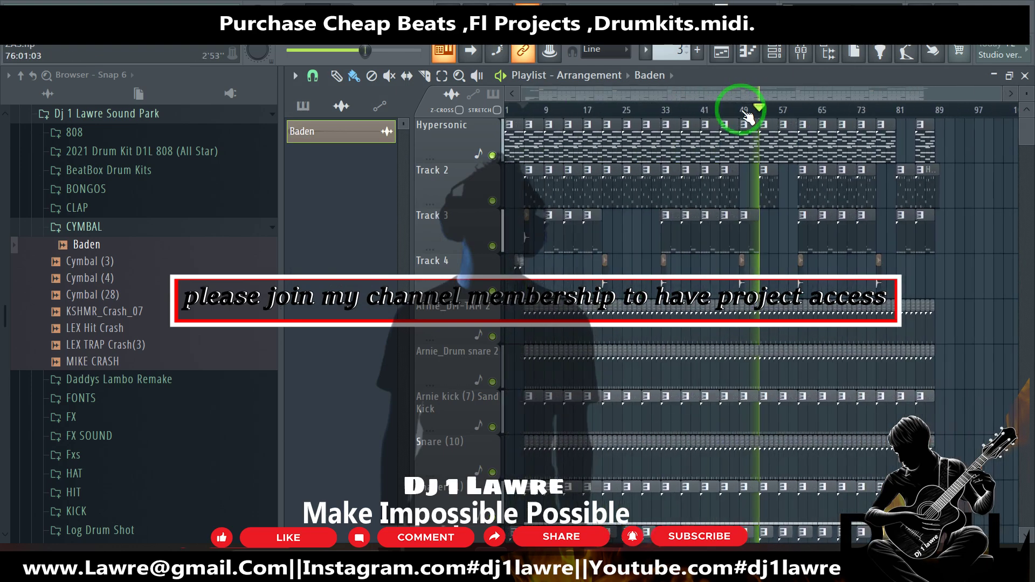
scroll(809, 345, down, 4)
scroll(810, 337, up, 4)
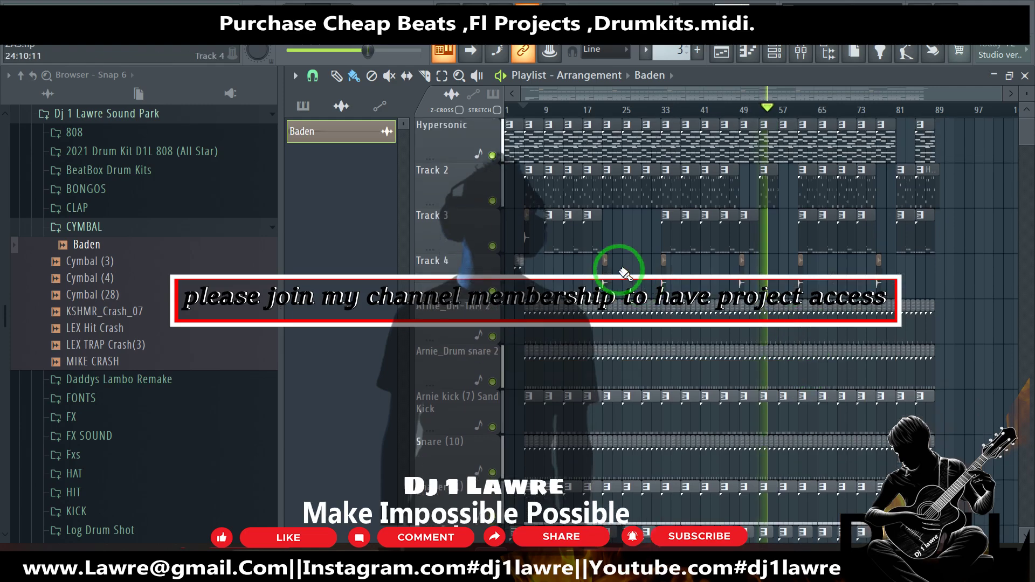